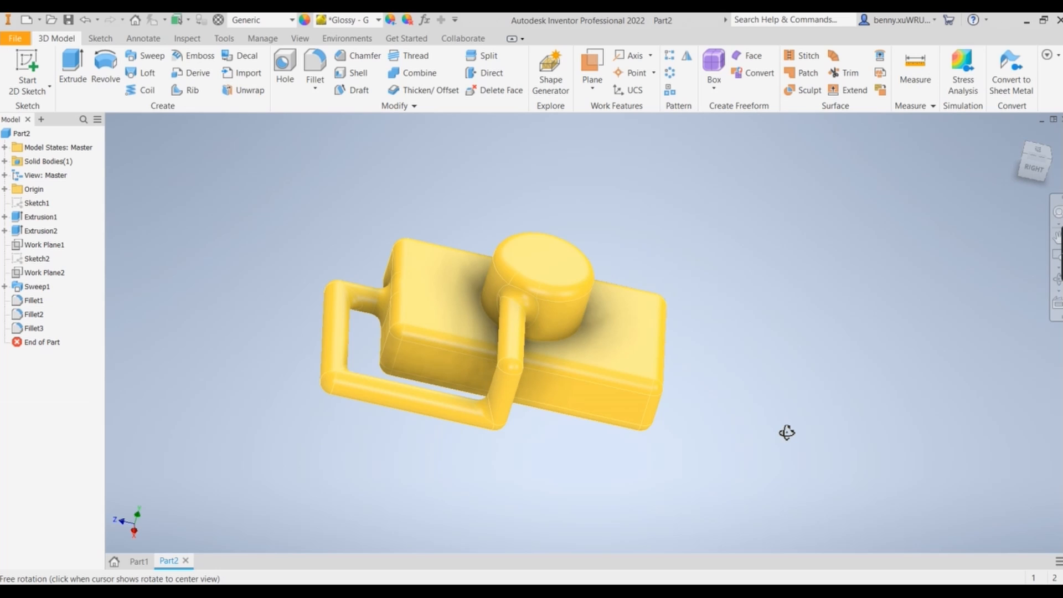
{"action": "middle_click_drag", "start_coordinate": [787, 432], "coordinate": [783, 407], "text": "shift"}
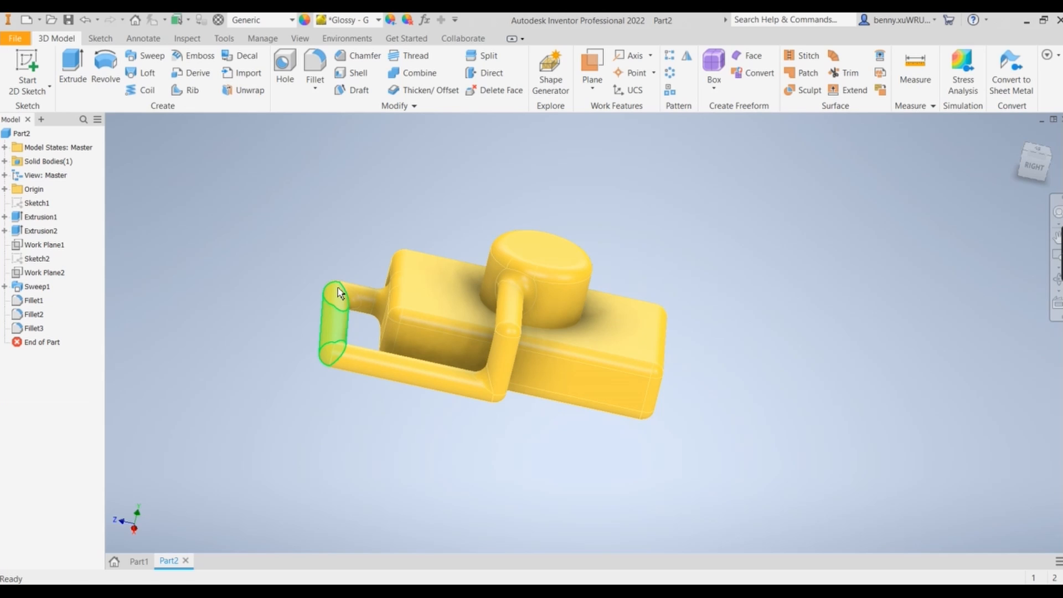
{"action": "middle_click_drag", "start_coordinate": [339, 292], "coordinate": [648, 341], "text": "shift"}
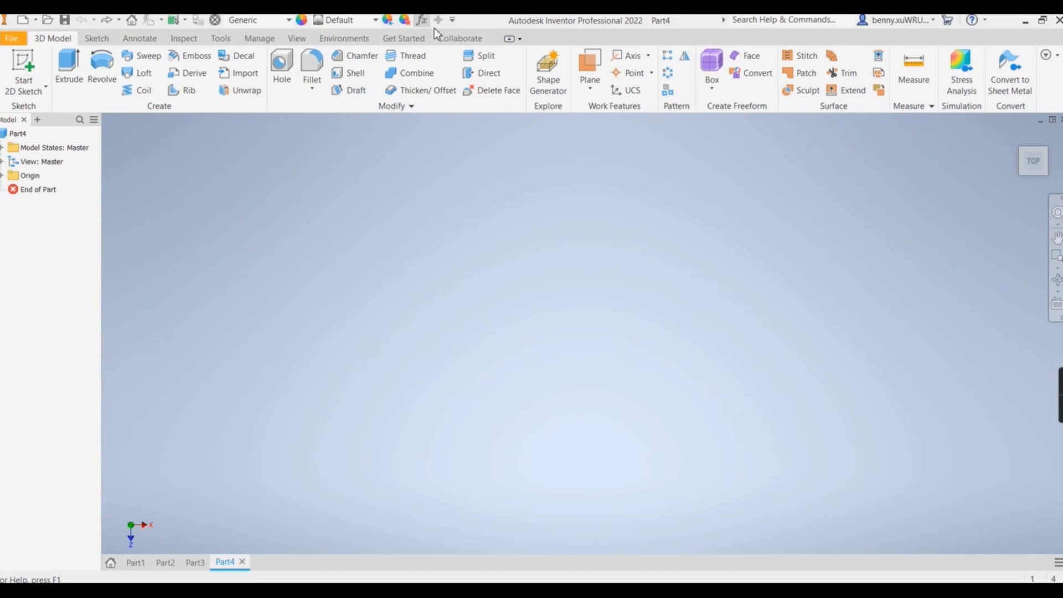
Step: Sketch a 40 by 25 mm rectangle with a centred 20 mm diameter circle and extrude the circle 10 mm upward
{"action": "left_click", "coordinate": [25, 71]}
{"action": "left_click", "coordinate": [620, 326]}
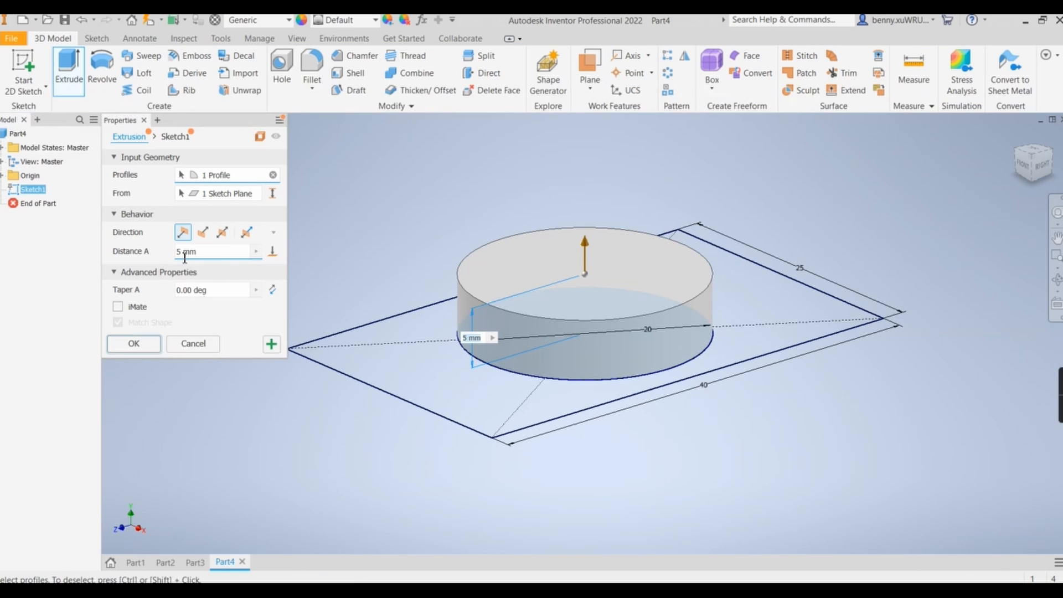
{"action": "type", "text": "10mm"}
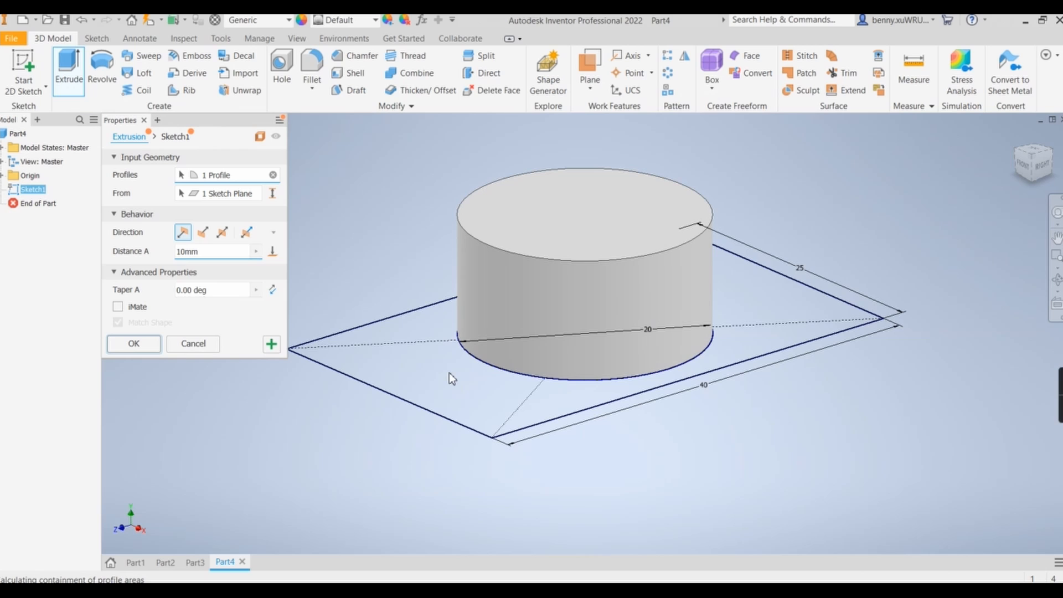
{"action": "left_click", "coordinate": [271, 343]}
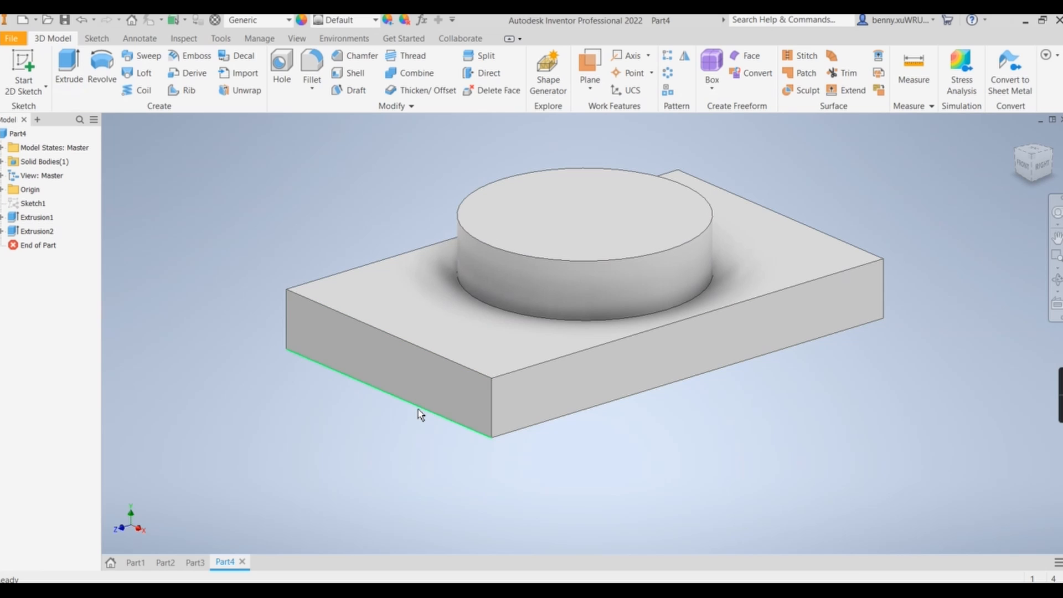
Step: Create a work plane offset 2.5 mm below the rectangular plate's top face
{"action": "left_click", "coordinate": [443, 386]}
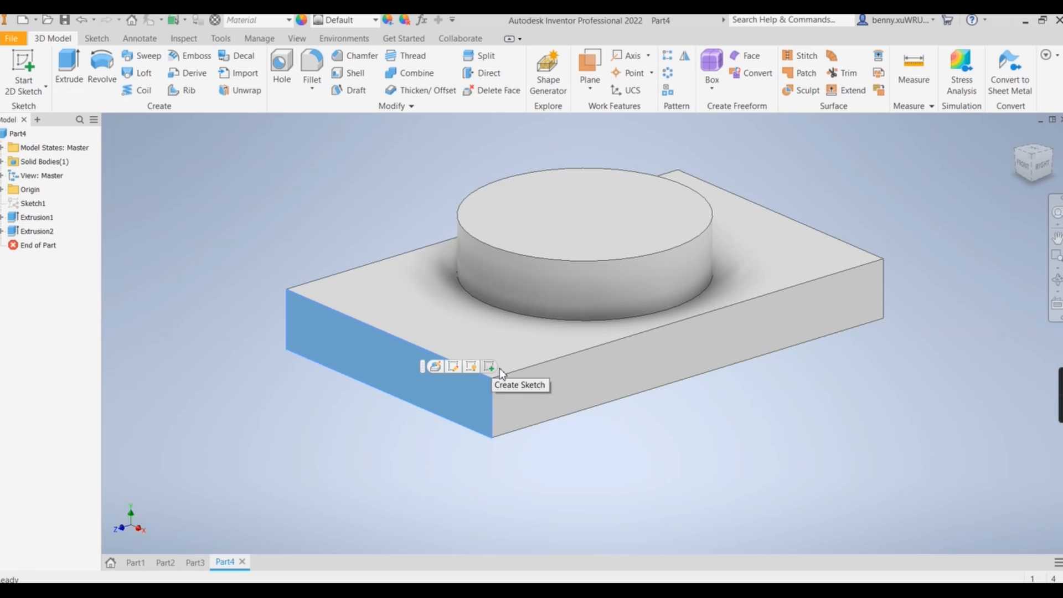
{"action": "left_click", "coordinate": [548, 347]}
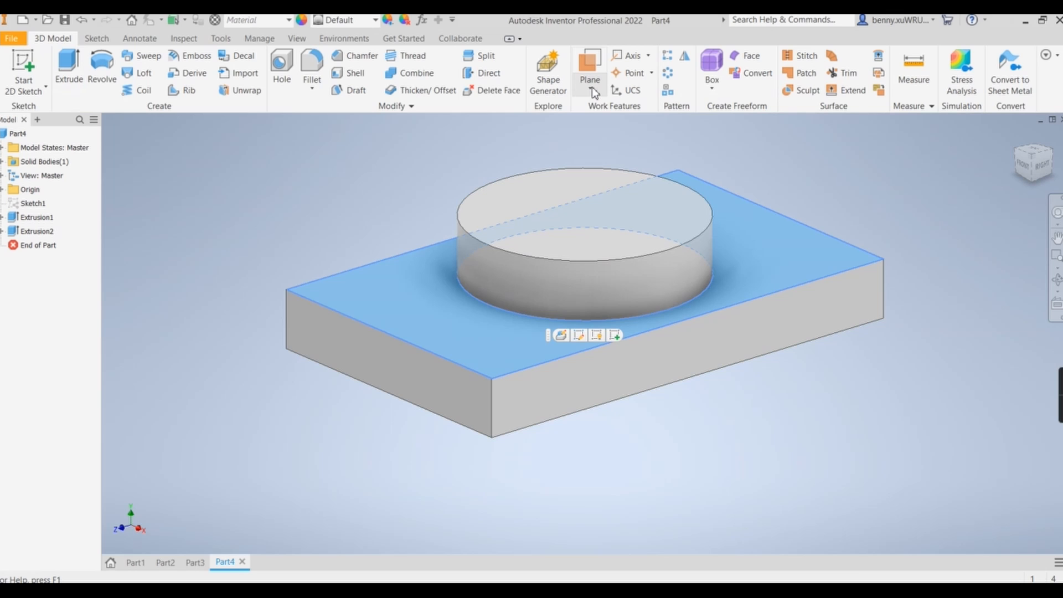
{"action": "left_click", "coordinate": [592, 89]}
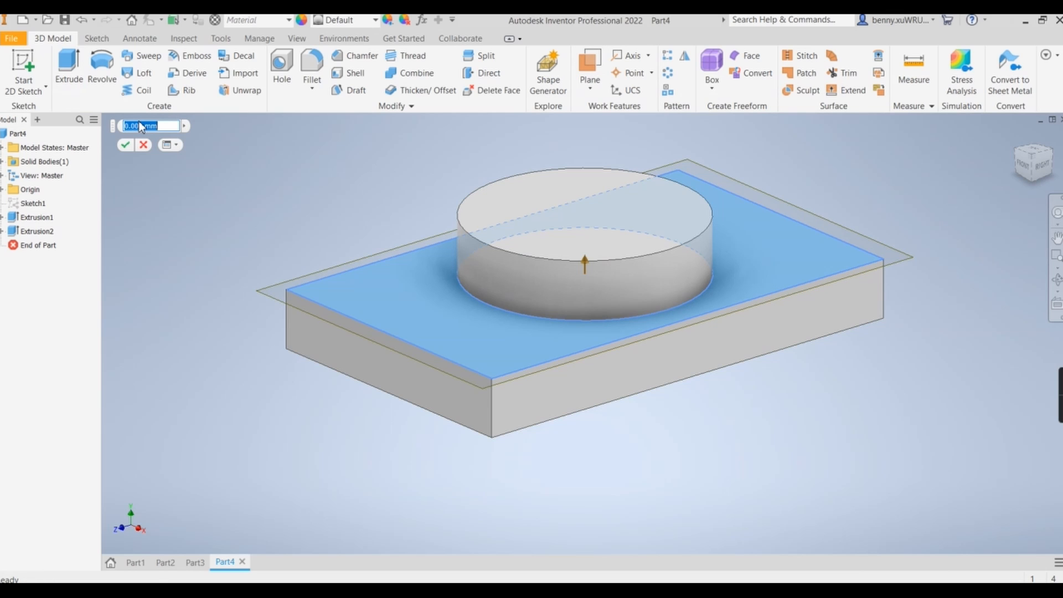
{"action": "type", "text": "2.5"}
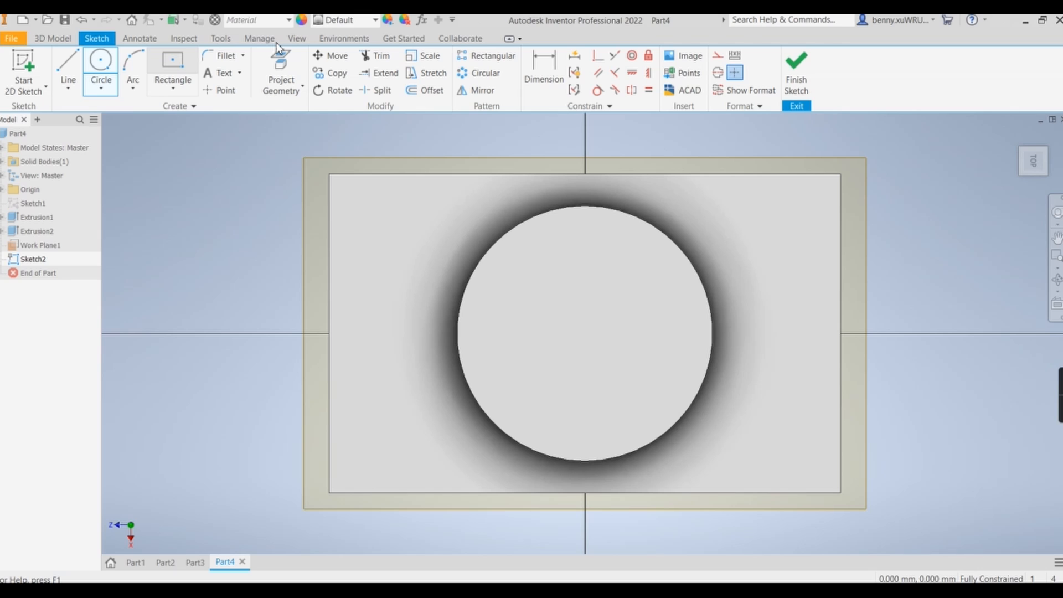
Step: On the offset work plane, sketch connected perpendicular handle path lines of 20, 20 and 35 mm, starting from the middle of the plate's short edge
{"action": "left_click", "coordinate": [281, 61]}
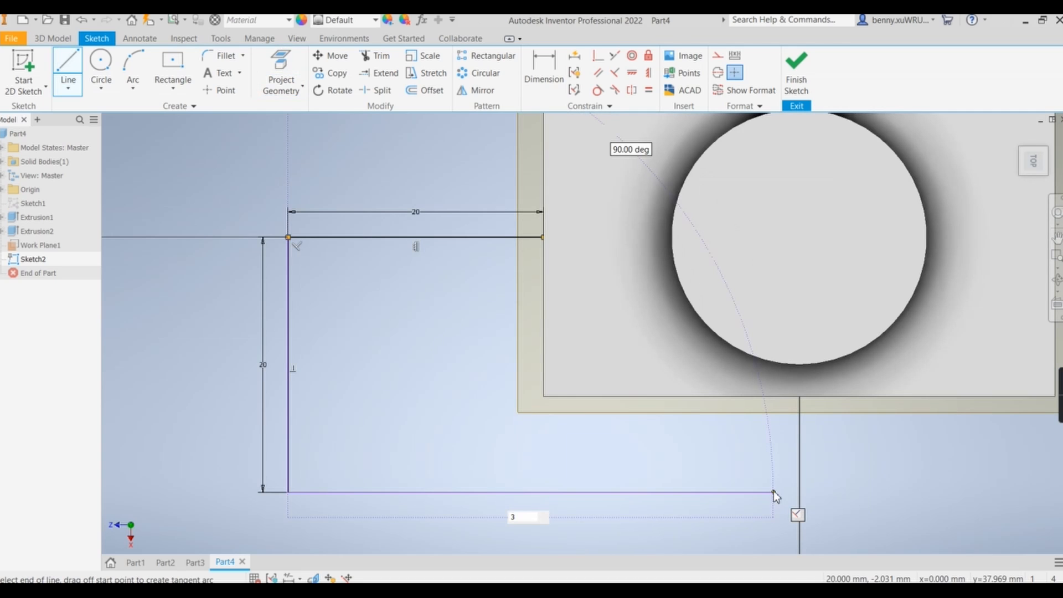
{"action": "type", "text": "5"}
{"action": "key", "text": "Return"}
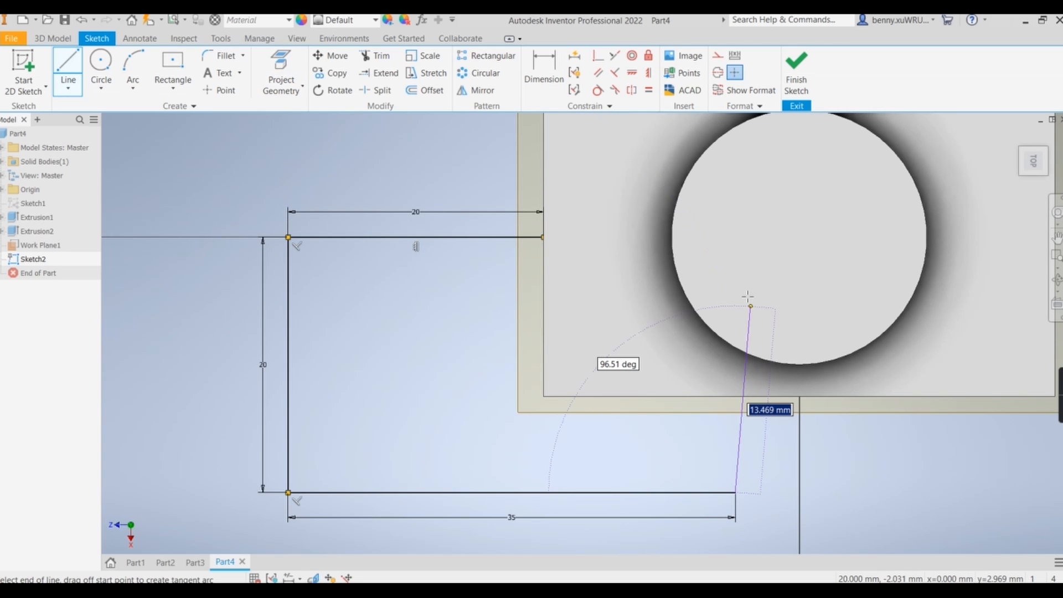
{"action": "right_click", "coordinate": [747, 460]}
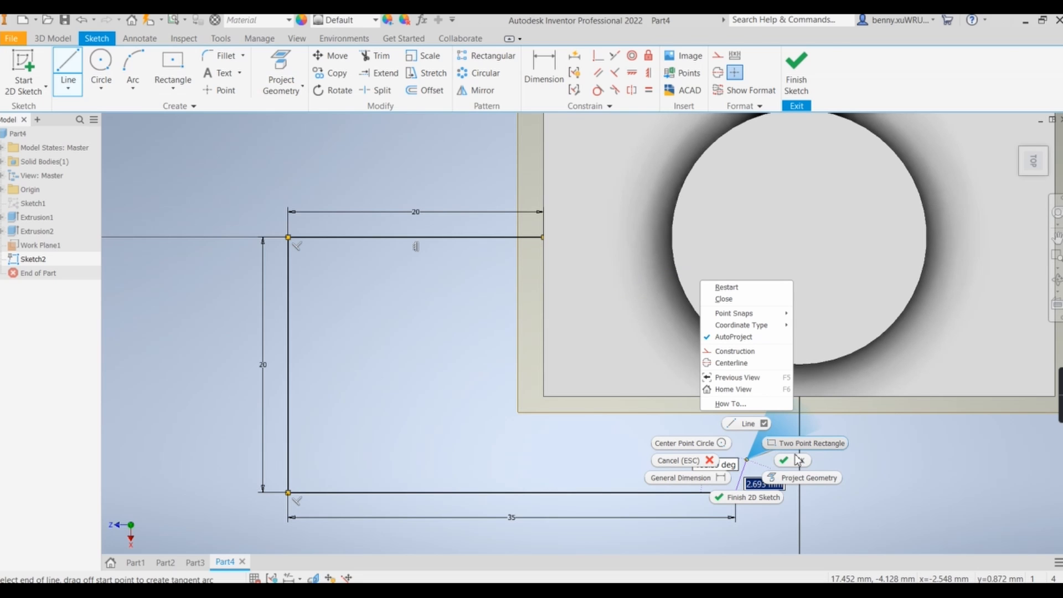
{"action": "left_click", "coordinate": [797, 460]}
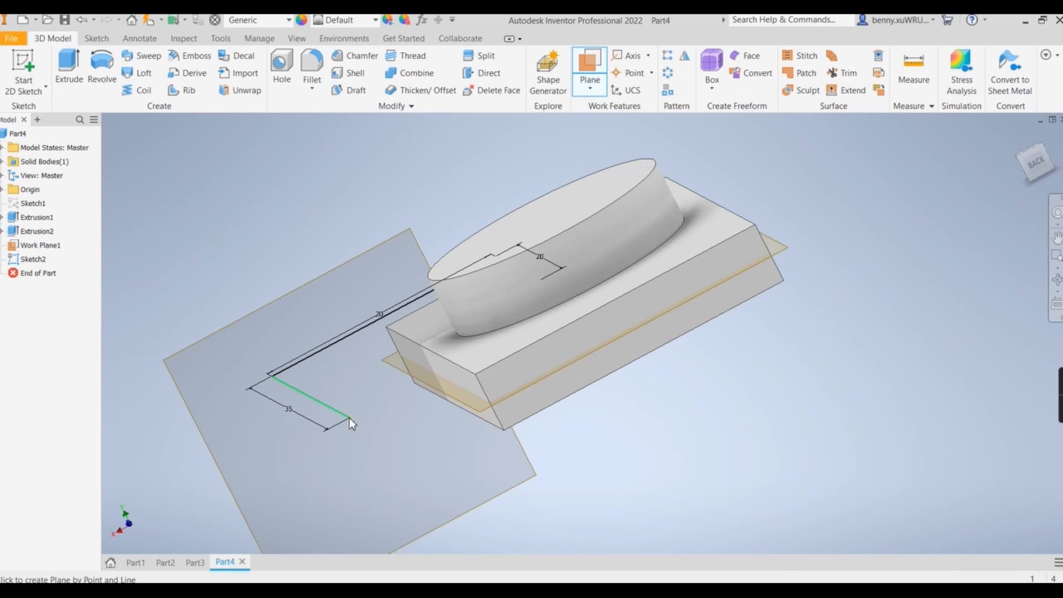
Step: Create a work plane perpendicular to the 35 mm path line at its free end and open a new sketch on it
{"action": "left_click", "coordinate": [350, 417]}
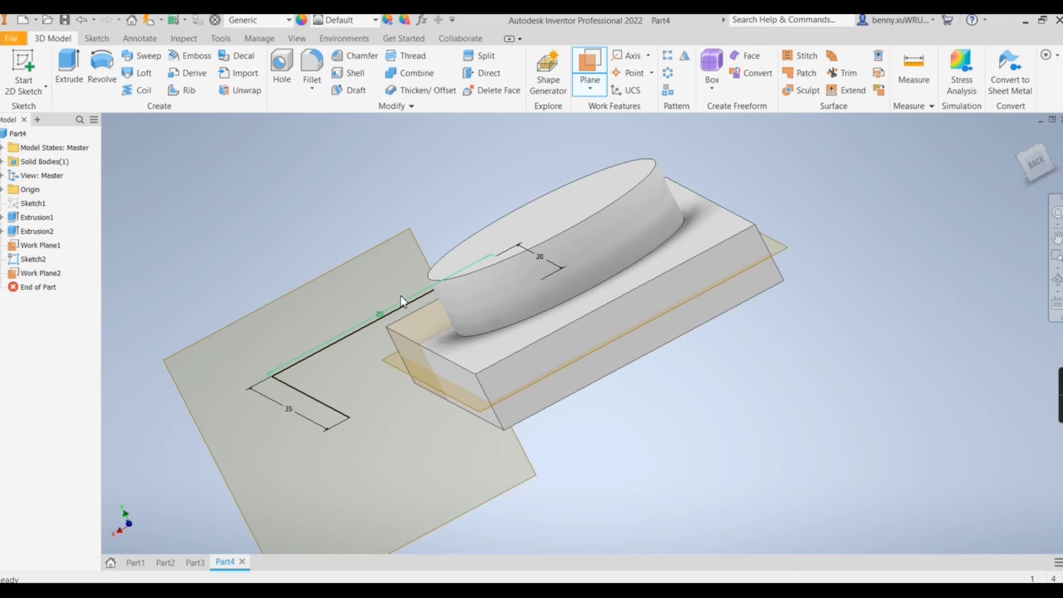
{"action": "left_click", "coordinate": [397, 248]}
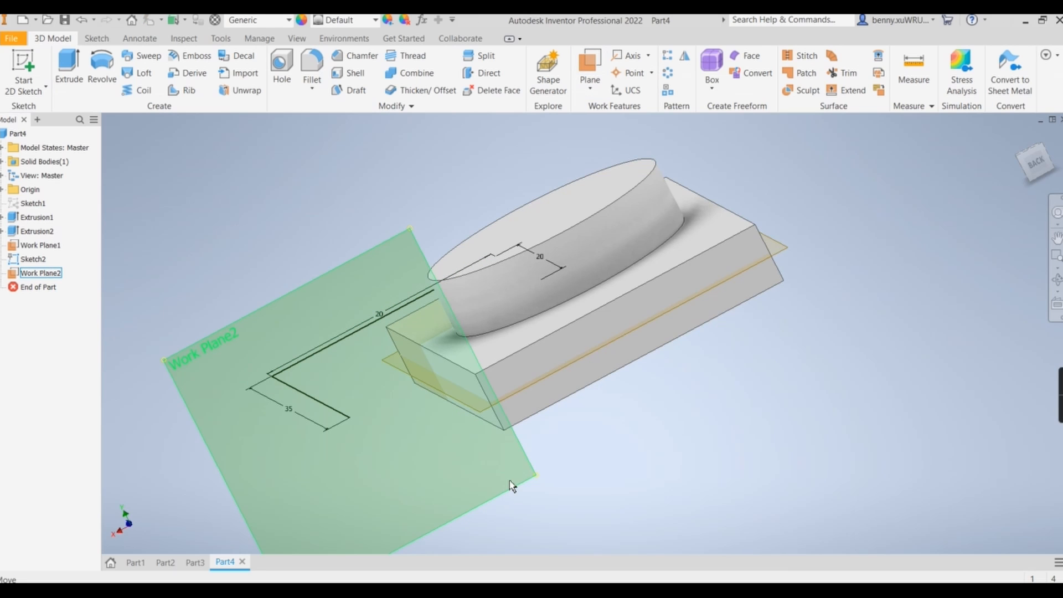
{"action": "left_click", "coordinate": [510, 482]}
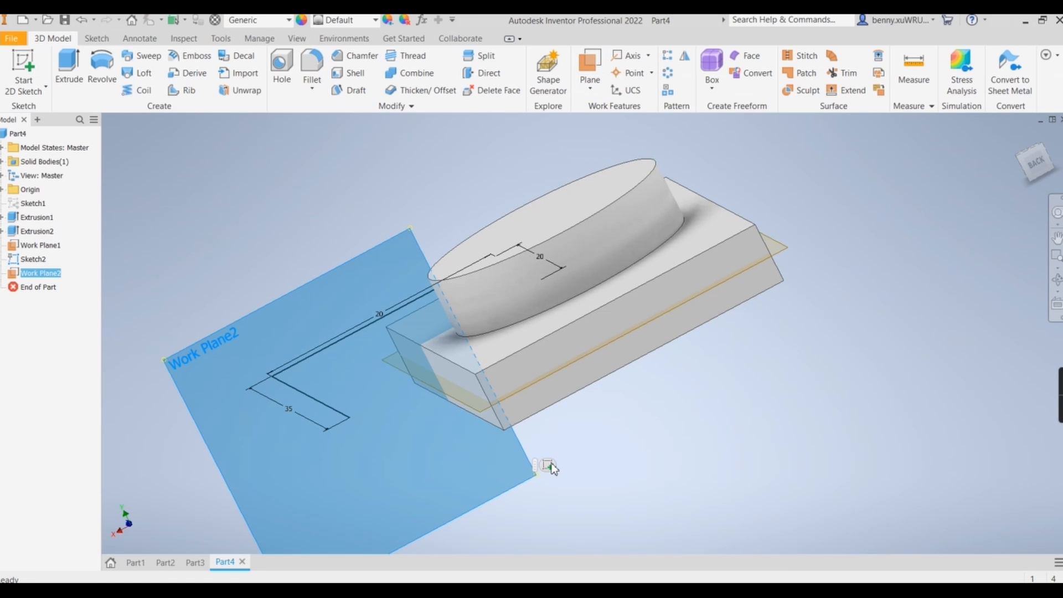
{"action": "left_click", "coordinate": [548, 465]}
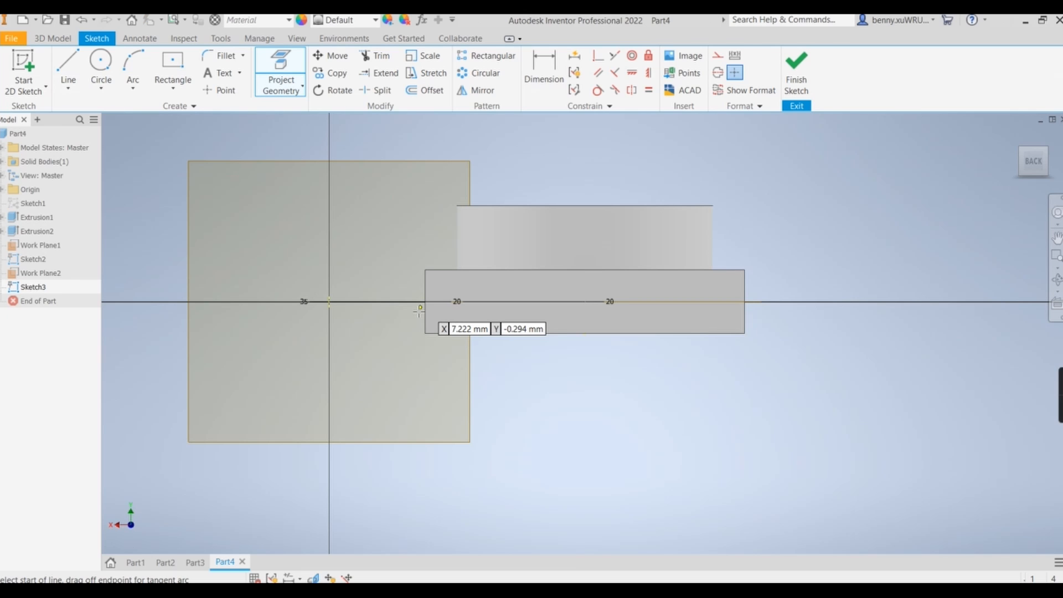
Step: Sketch a 5 mm vertical line up from the path's end and a horizontal line about 17 mm long into the round boss
{"action": "left_click", "coordinate": [330, 302]}
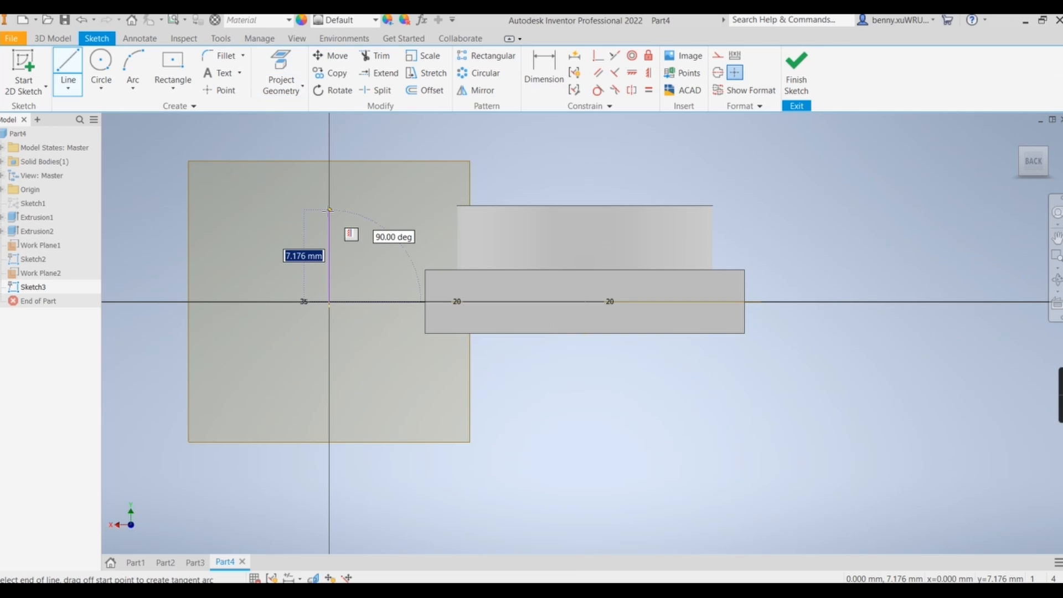
{"action": "type", "text": "5"}
{"action": "key", "text": "Return"}
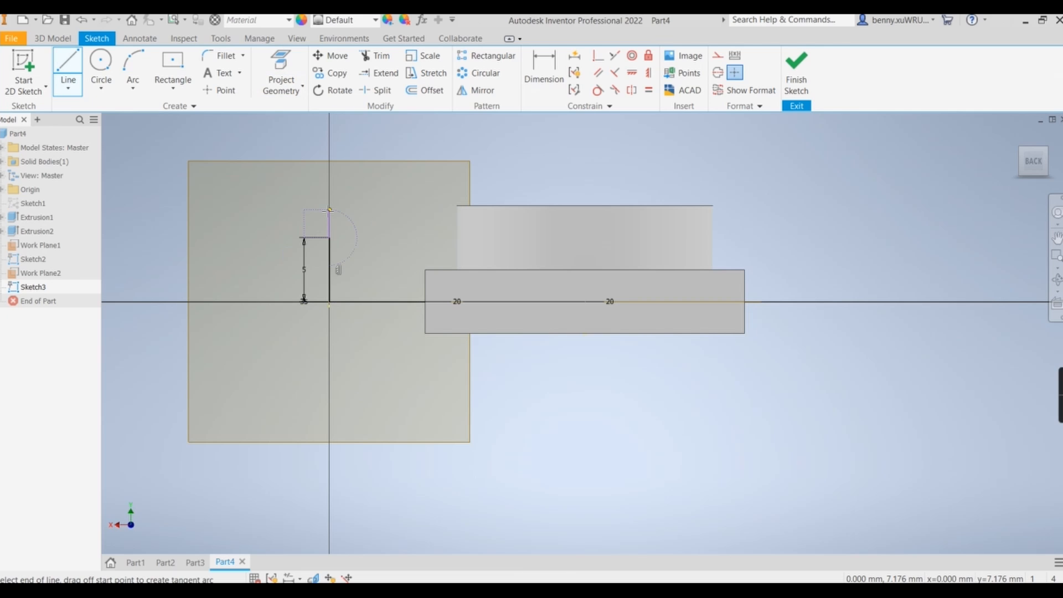
{"action": "left_click", "coordinate": [542, 239]}
{"action": "right_click", "coordinate": [542, 242]}
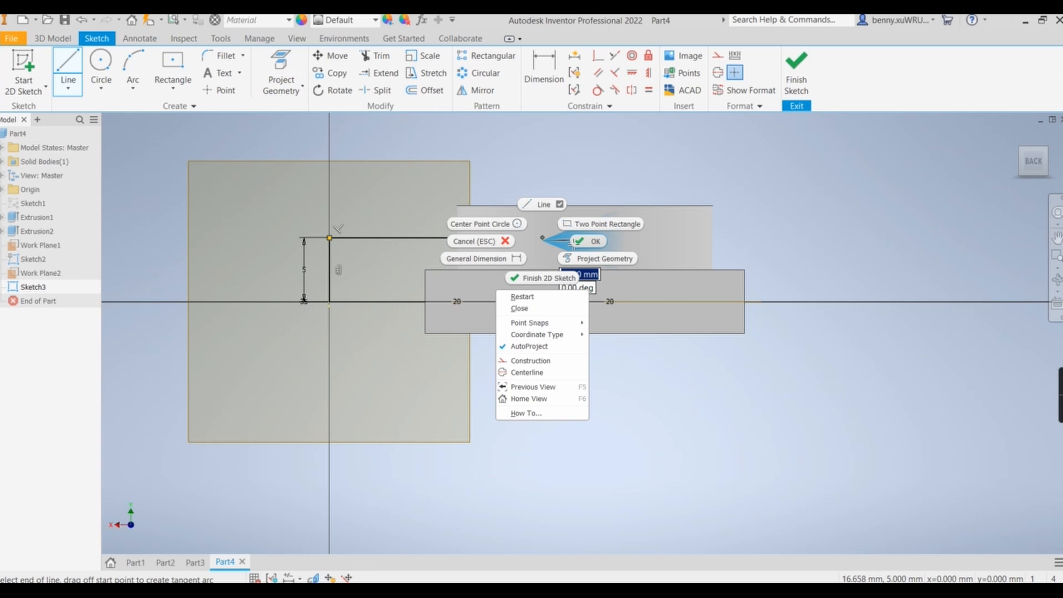
{"action": "left_click", "coordinate": [576, 242]}
{"action": "left_click", "coordinate": [796, 65]}
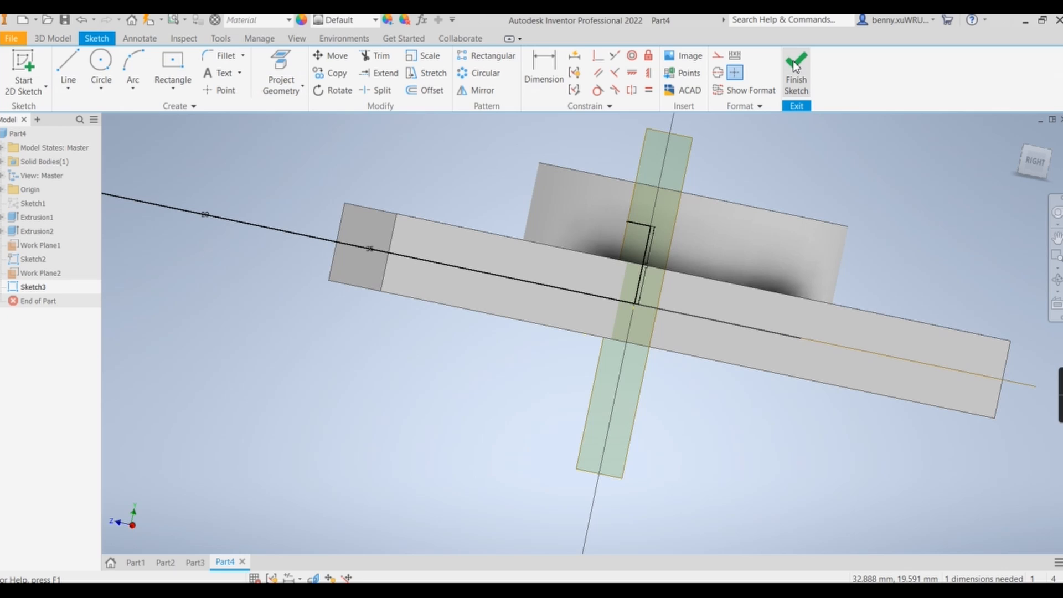
{"action": "left_click", "coordinate": [796, 66]}
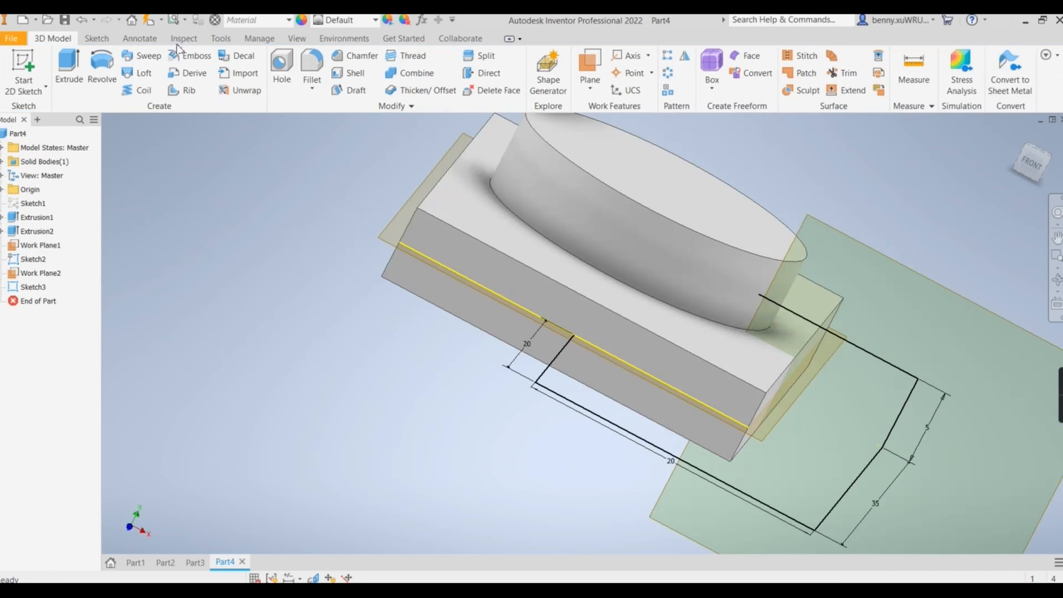
Step: Sketch a 3 mm diameter circle on the plate's short end face, centred on the start of the handle path
{"action": "left_click", "coordinate": [498, 269]}
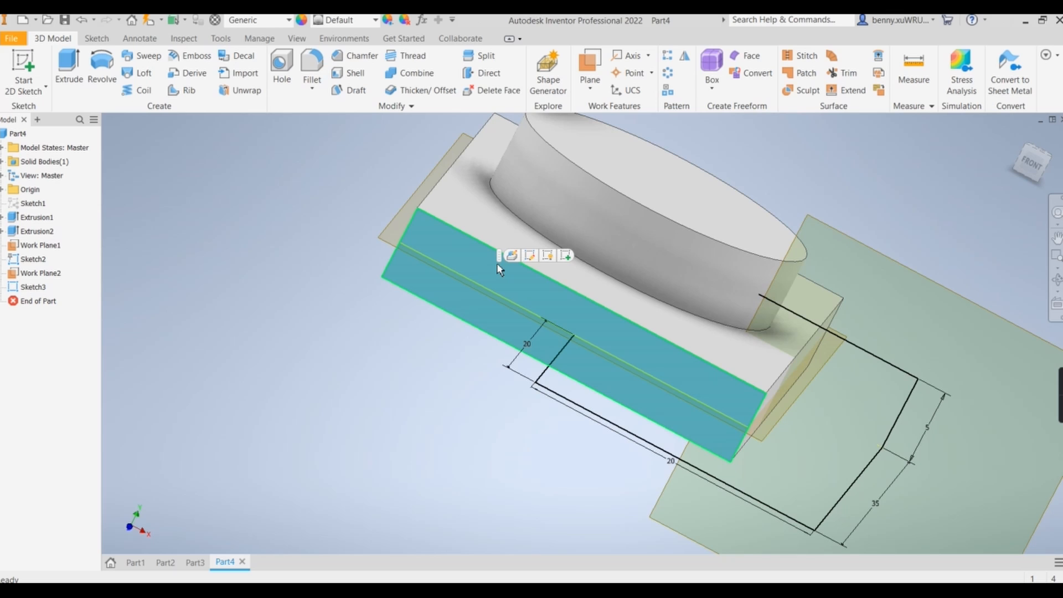
{"action": "left_click", "coordinate": [529, 256]}
{"action": "key", "text": "c"}
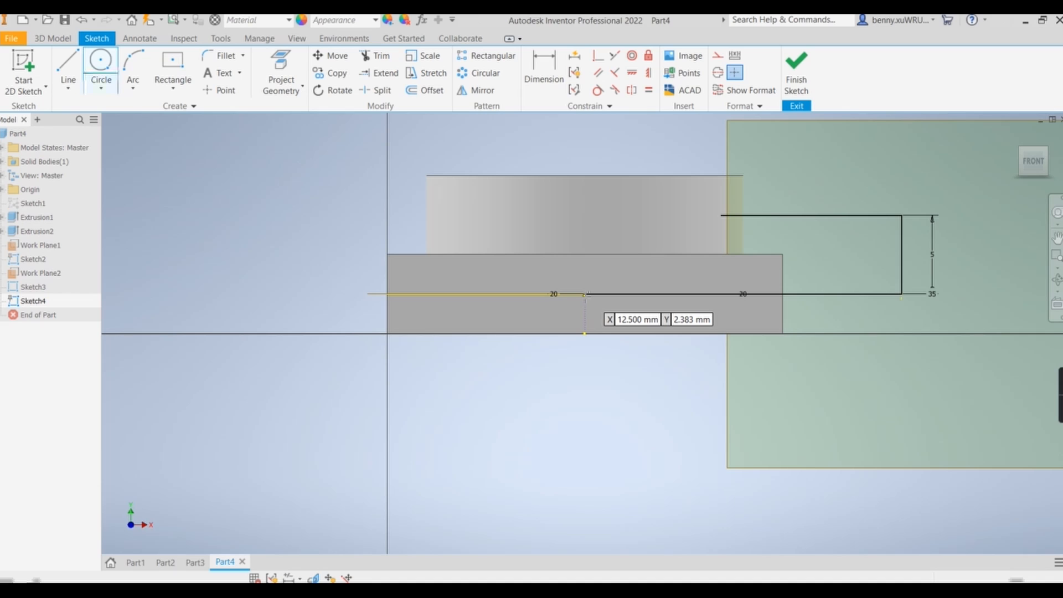
{"action": "left_click", "coordinate": [585, 294]}
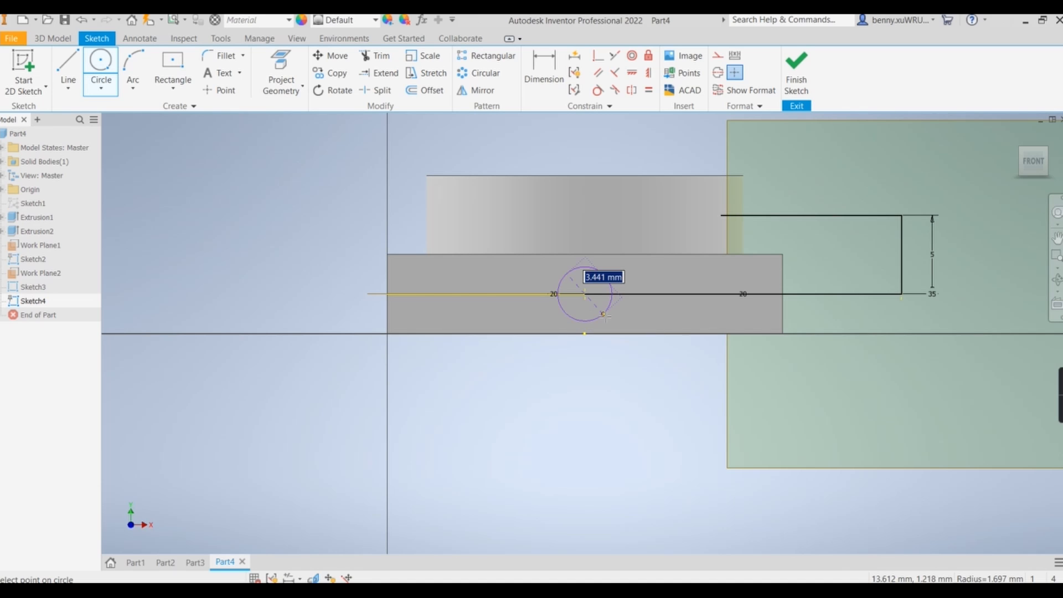
{"action": "type", "text": "3"}
{"action": "key", "text": "Return"}
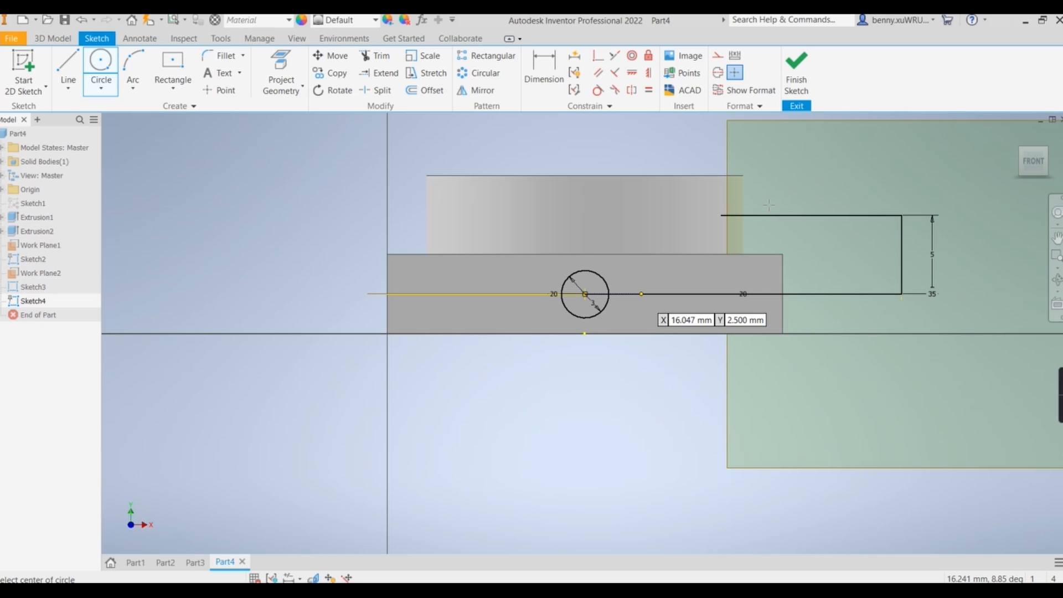
{"action": "left_click", "coordinate": [796, 72]}
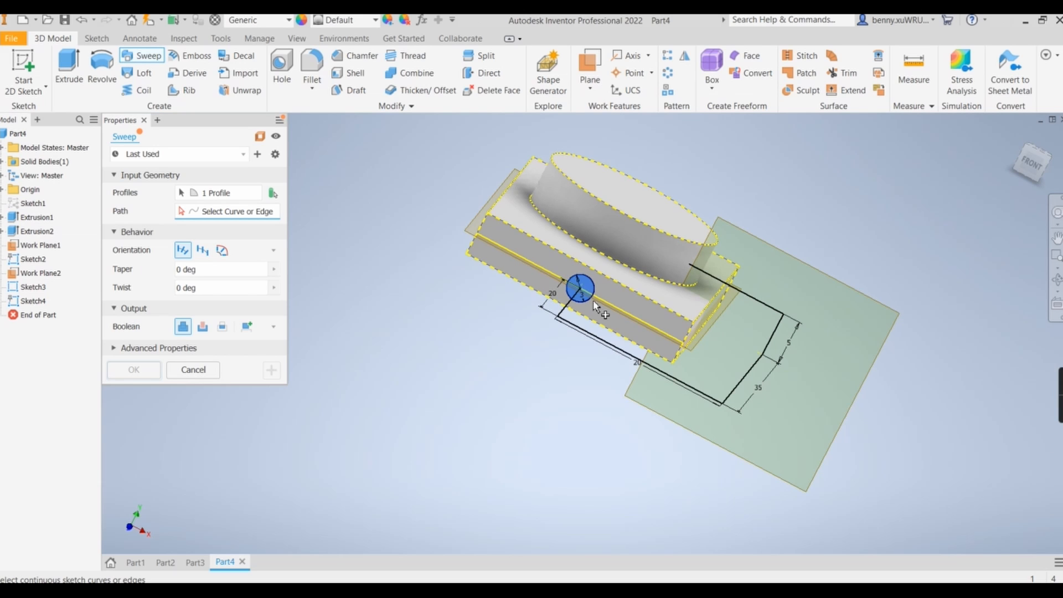
Step: Sweep the 3 mm circle along the full handle path into the round boss, joined to the existing body
{"action": "left_click", "coordinate": [593, 302]}
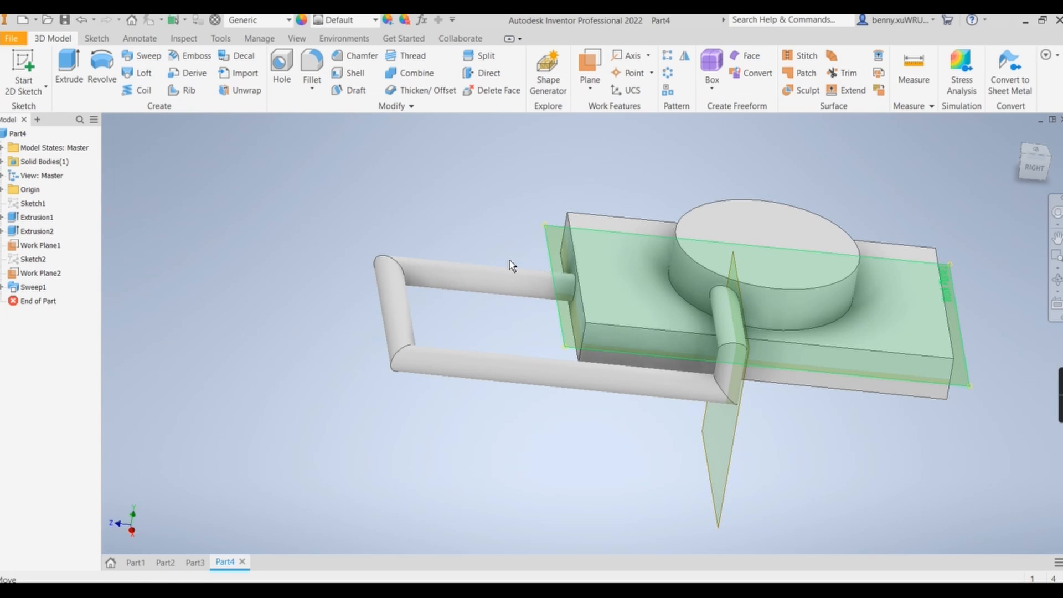
Step: Hide both work planes
{"action": "left_click", "coordinate": [765, 499]}
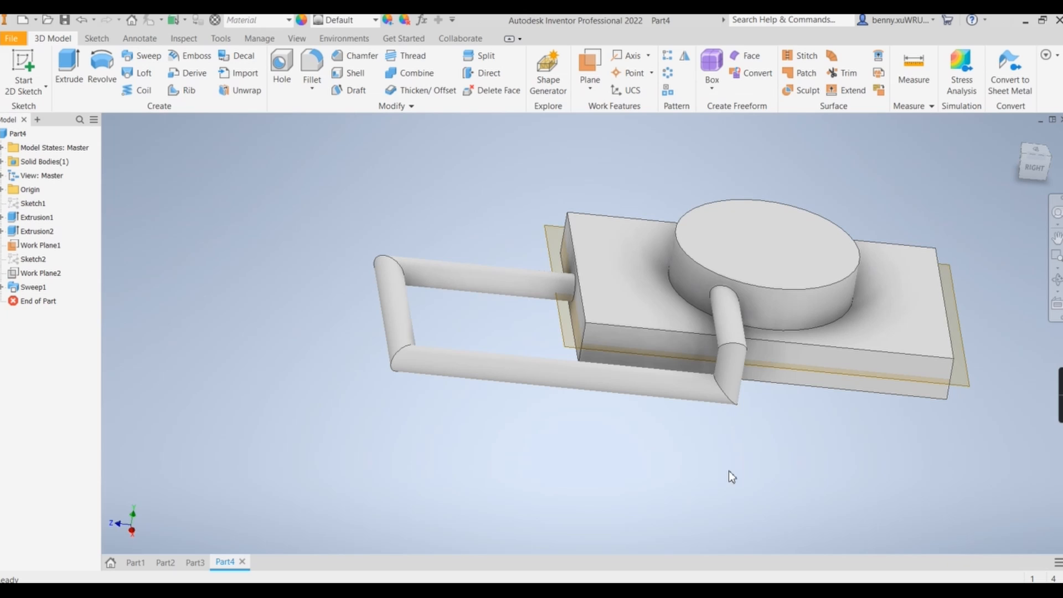
{"action": "left_click", "coordinate": [564, 330]}
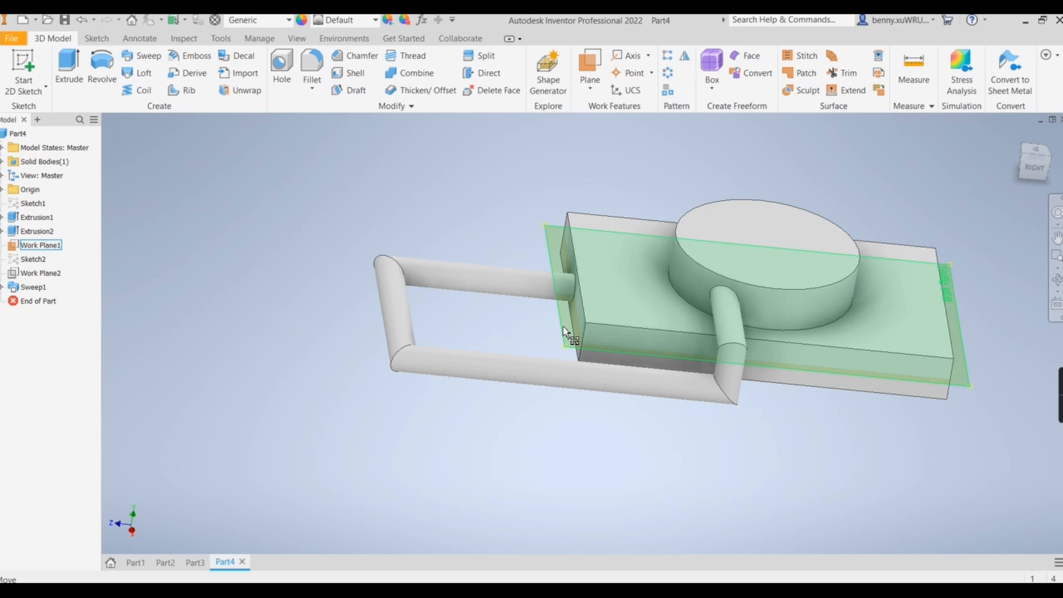
{"action": "left_click", "coordinate": [371, 162]}
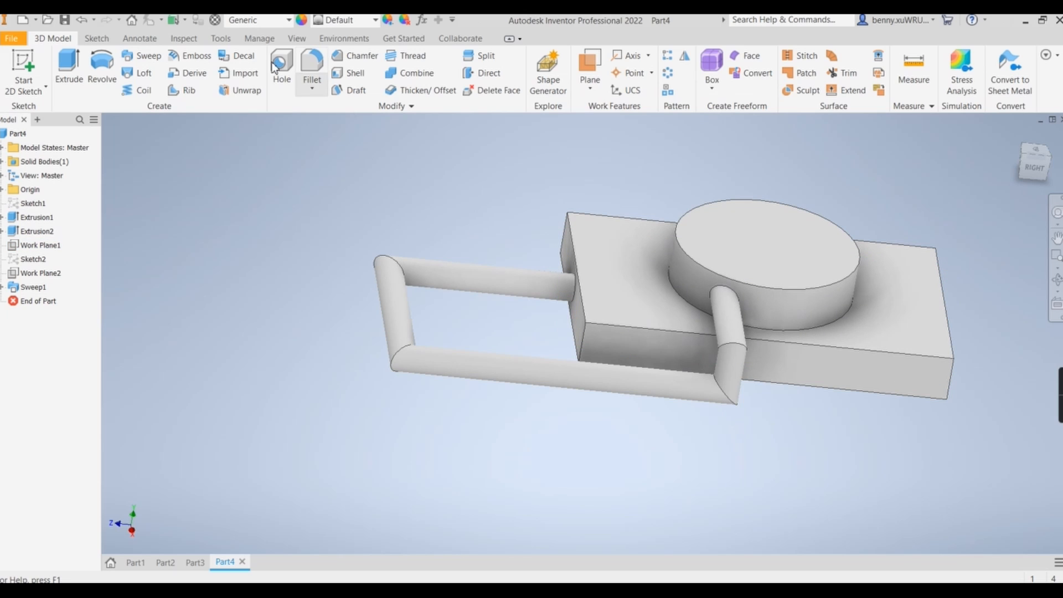
Step: Start a fillet with a 1 mm radius on the edges where the handle meets the plate's end face and the round boss
{"action": "left_click", "coordinate": [305, 69]}
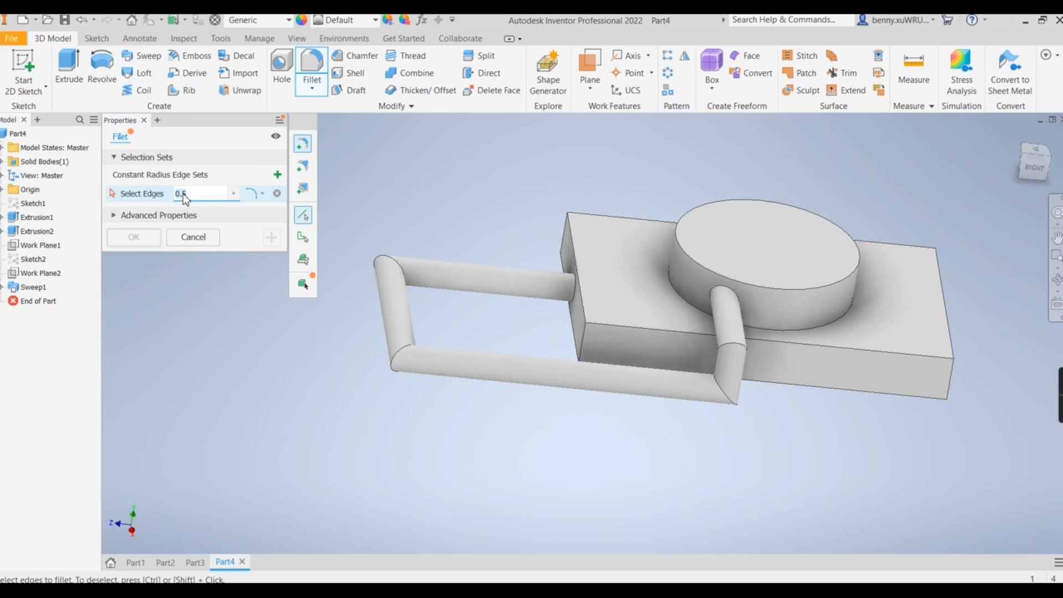
{"action": "type", "text": "1"}
{"action": "left_click", "coordinate": [581, 344]}
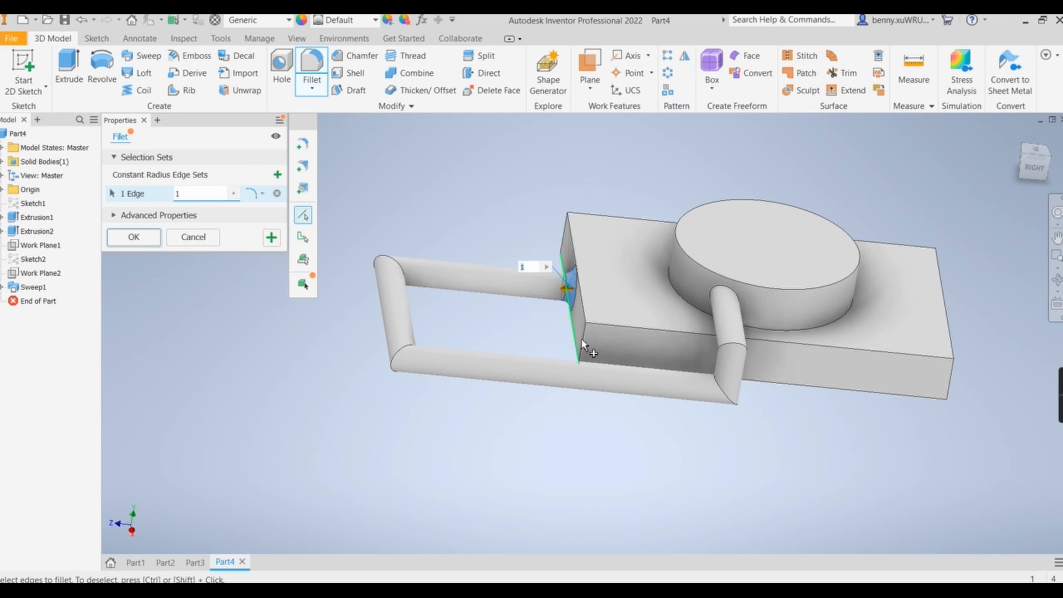
{"action": "left_click", "coordinate": [720, 290]}
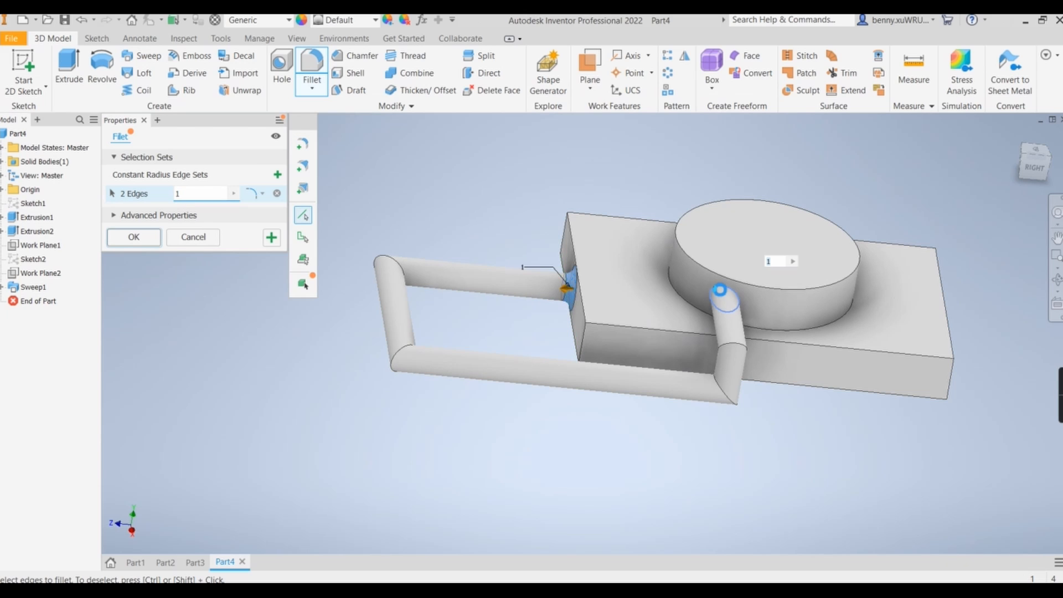
Step: Add the plate's top edges, all edges of its long side face beside the handle, and the boss's top rim to the fillet
{"action": "left_click", "coordinate": [839, 352]}
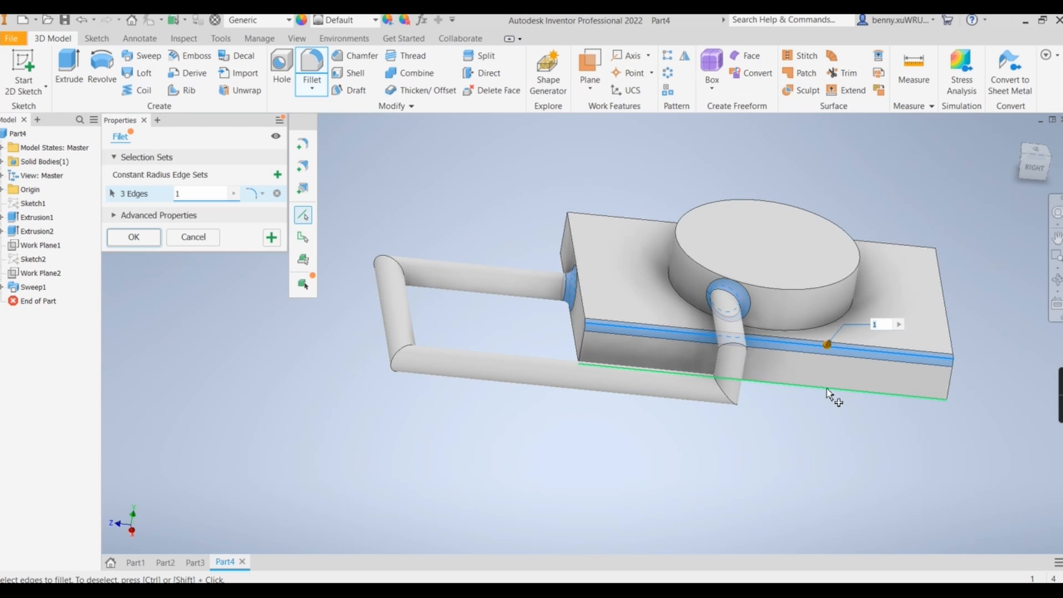
{"action": "left_click", "coordinate": [829, 392]}
{"action": "left_click", "coordinate": [951, 380]}
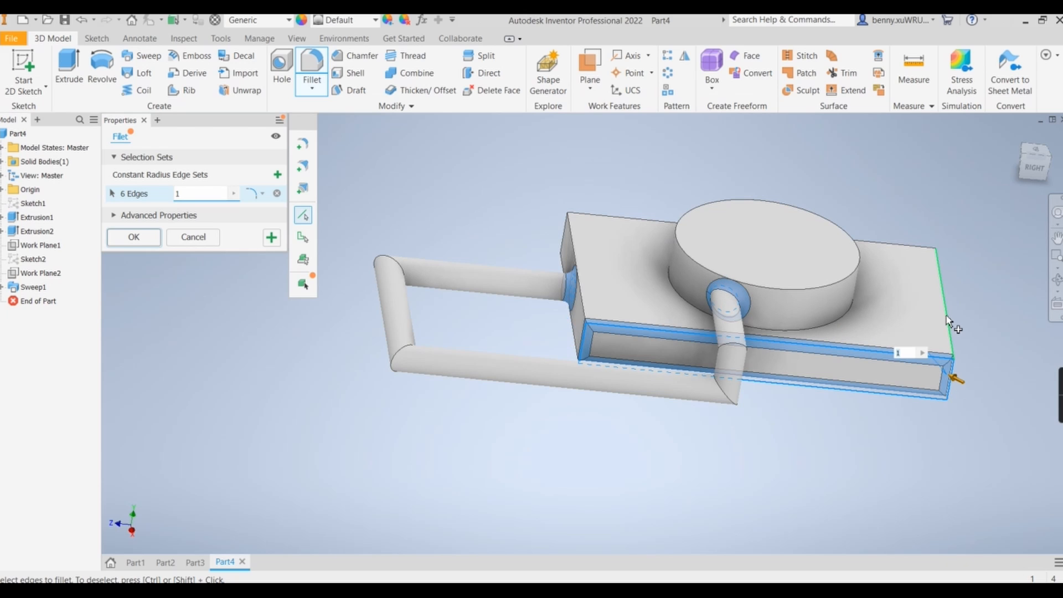
{"action": "left_click", "coordinate": [945, 320]}
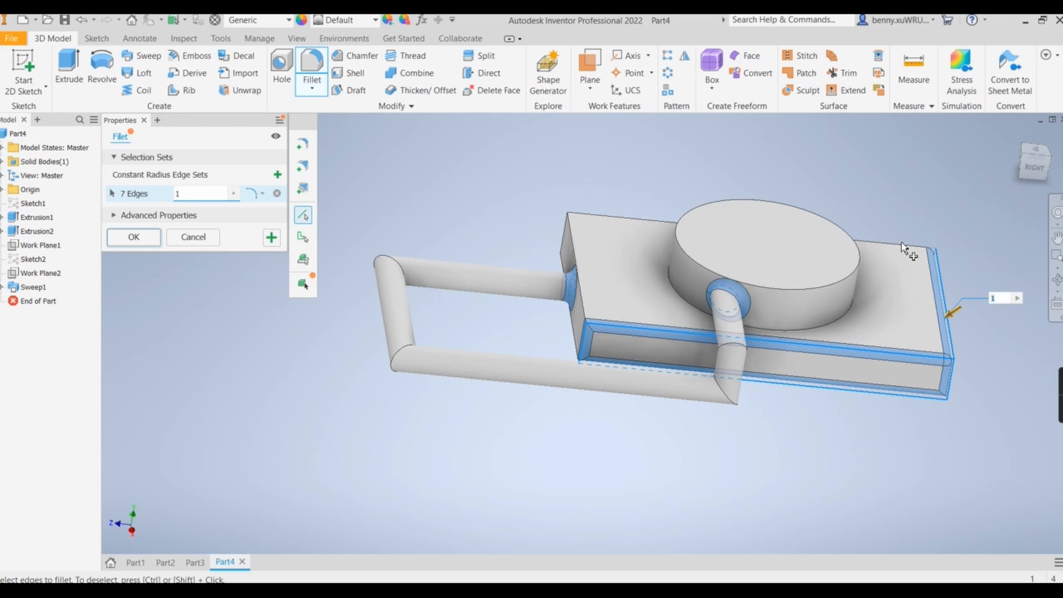
{"action": "left_click", "coordinate": [903, 247]}
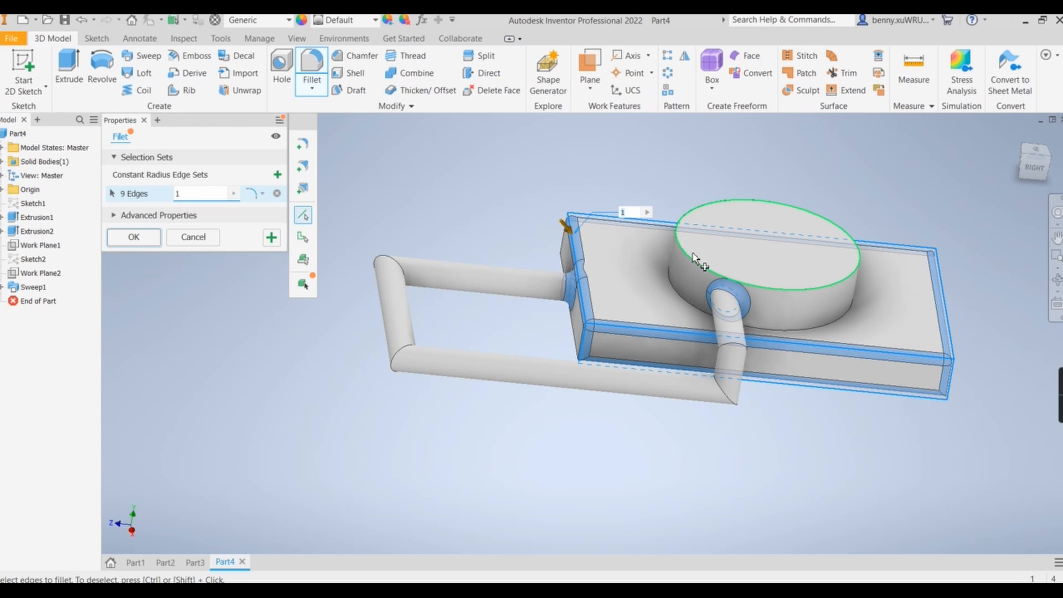
{"action": "left_click", "coordinate": [692, 258]}
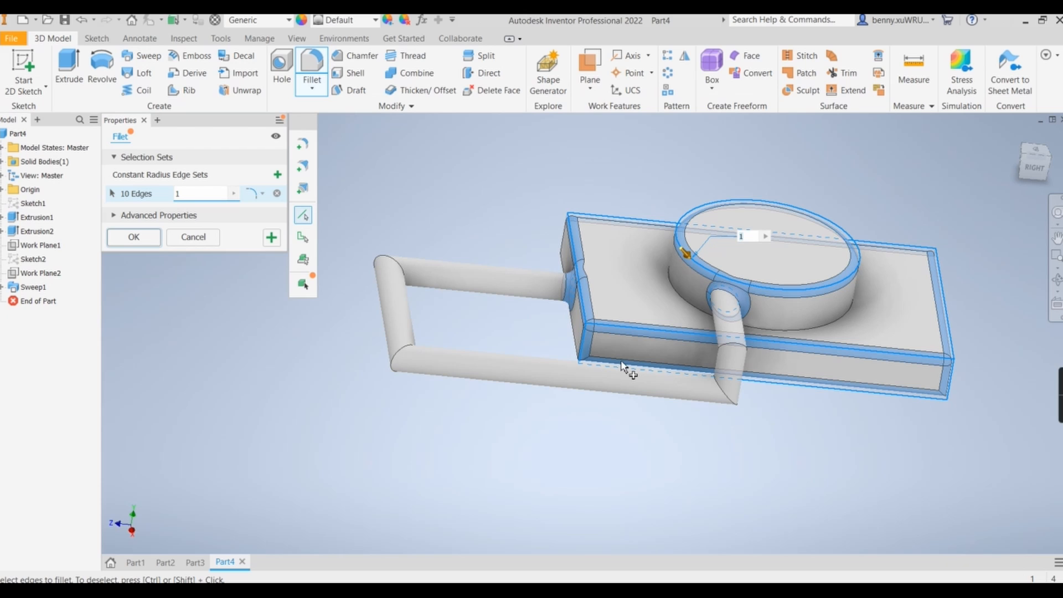
Step: Add the edges at the handle's bends near the boss and at the far lower corner, and apply the 1 mm fillet
{"action": "left_click", "coordinate": [732, 341]}
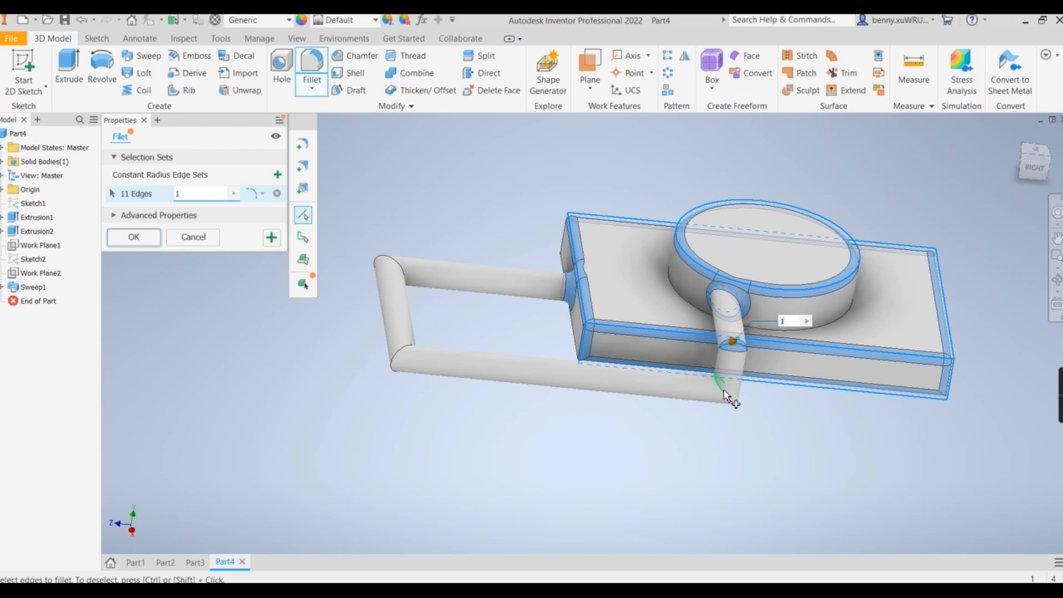
{"action": "left_click", "coordinate": [725, 392]}
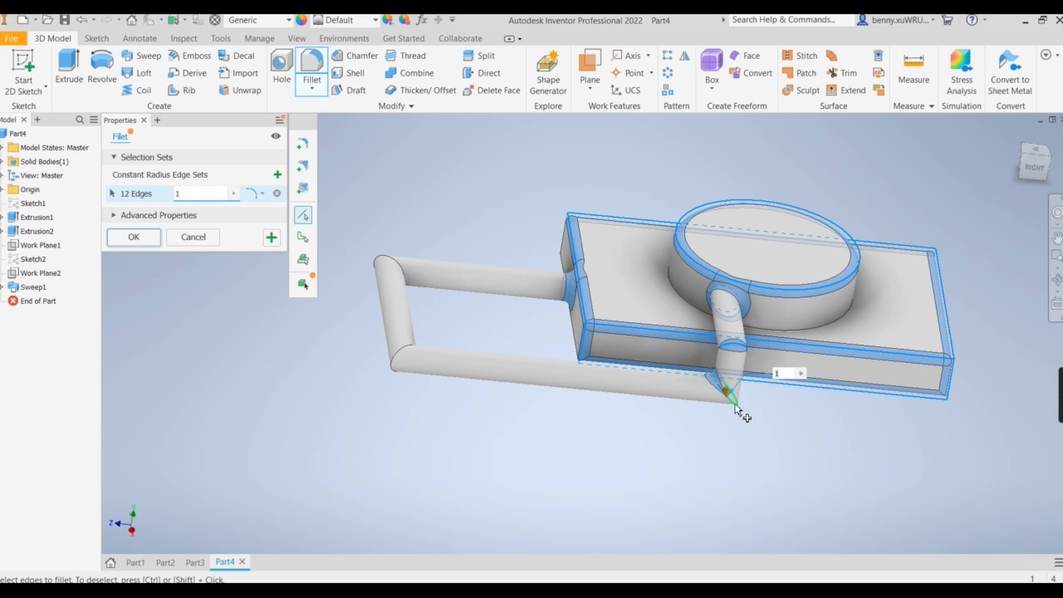
{"action": "left_click", "coordinate": [734, 406]}
{"action": "left_click", "coordinate": [396, 360]}
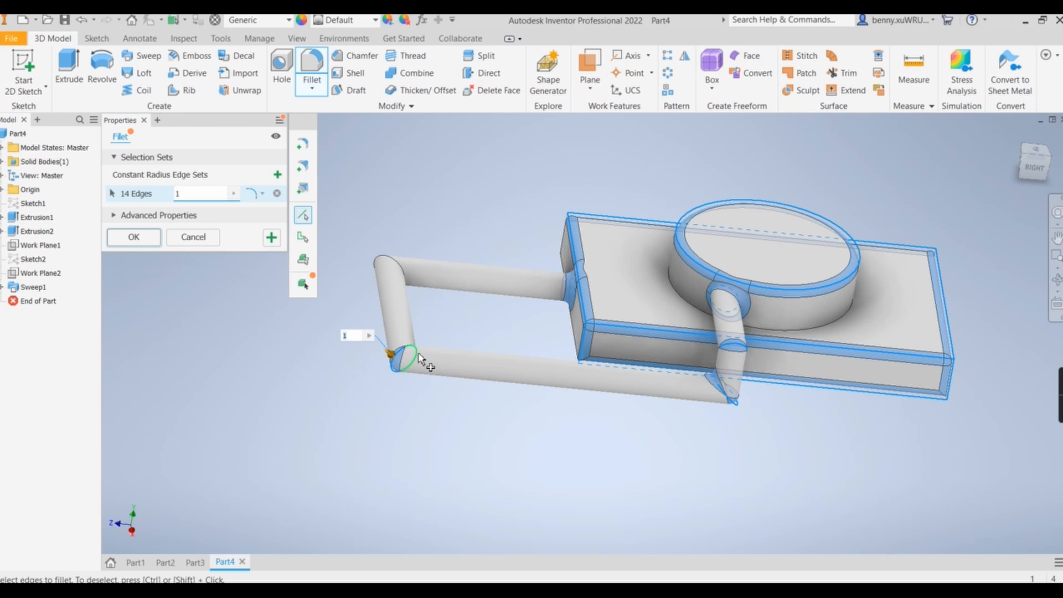
{"action": "left_click", "coordinate": [419, 355]}
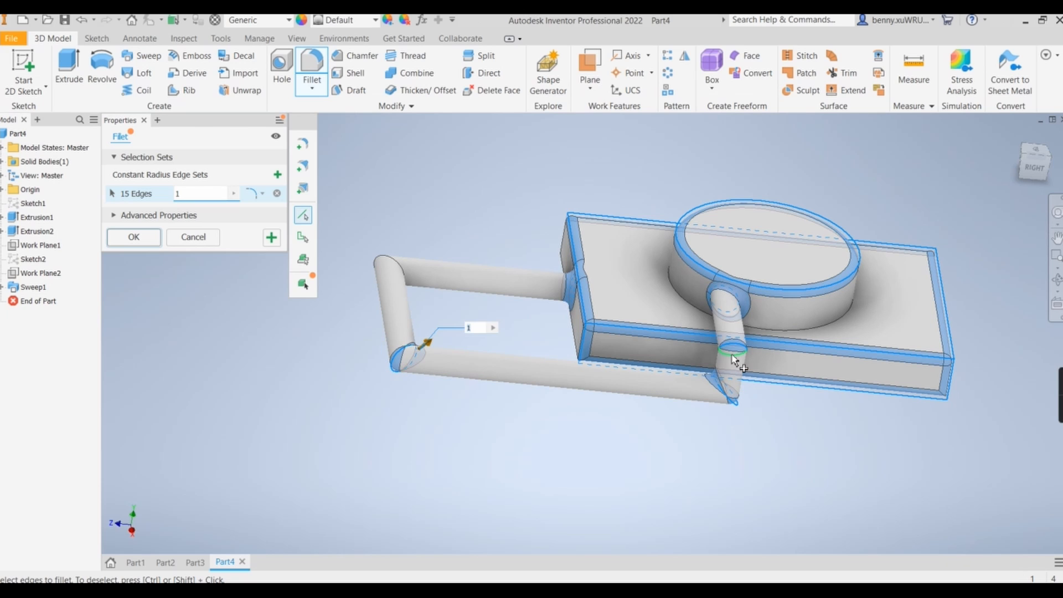
{"action": "left_click", "coordinate": [732, 356]}
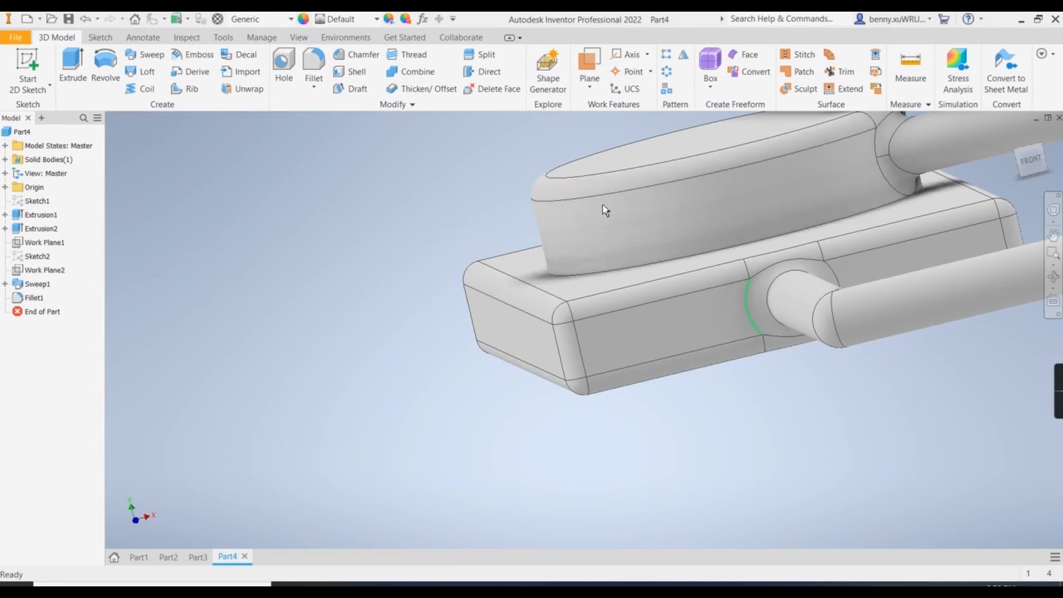
Step: Open the list of appearances for the part
{"action": "scroll", "coordinate": [480, 239], "scroll_direction": "up", "scroll_amount": 6}
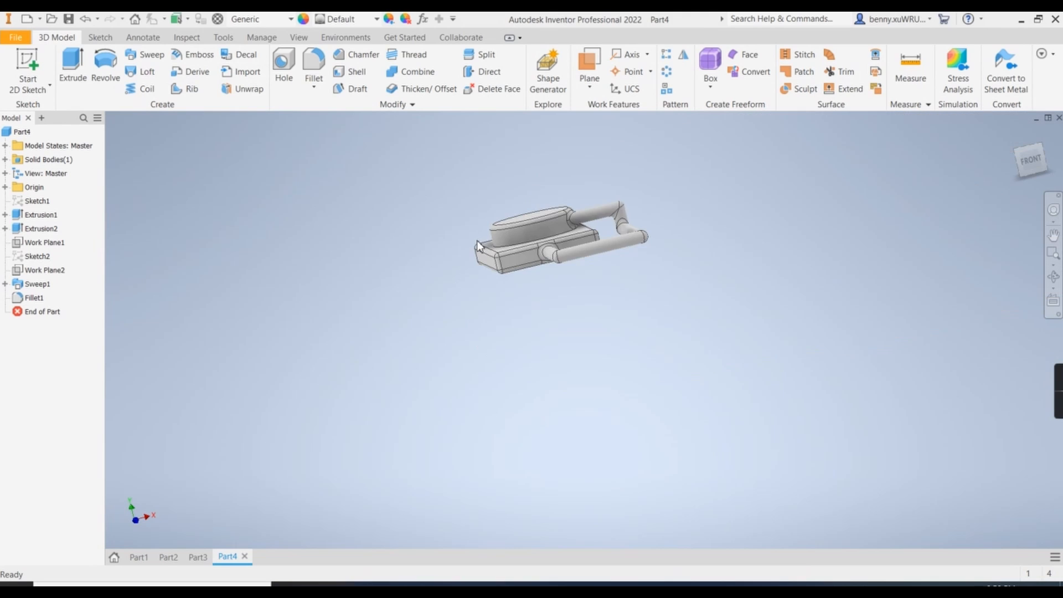
{"action": "left_click", "coordinate": [367, 20]}
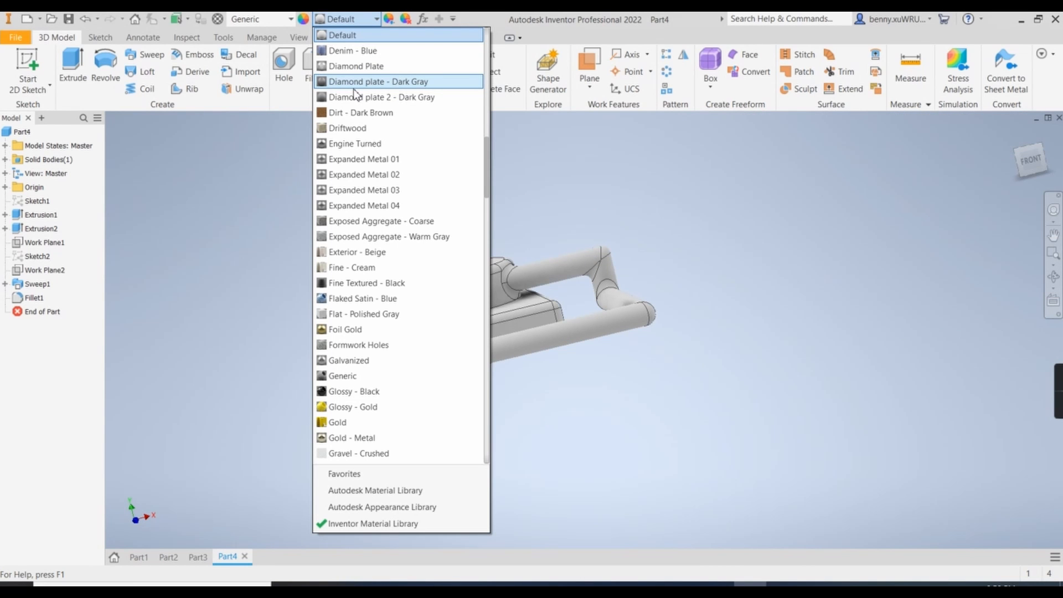